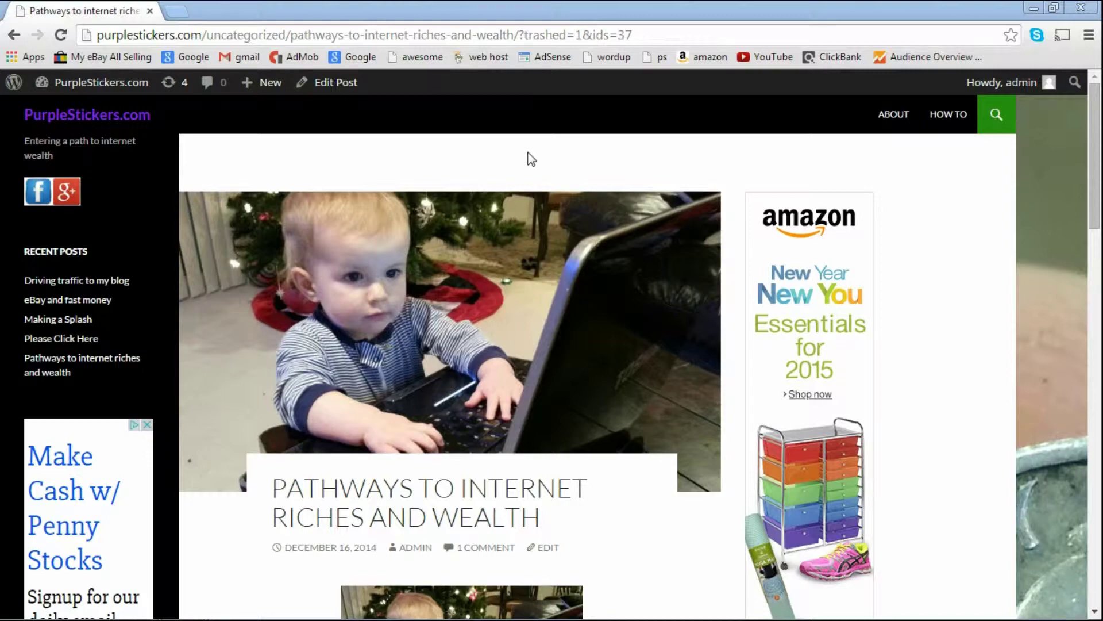
scroll(526, 148, "down", 3)
scroll(524, 153, "down", 3)
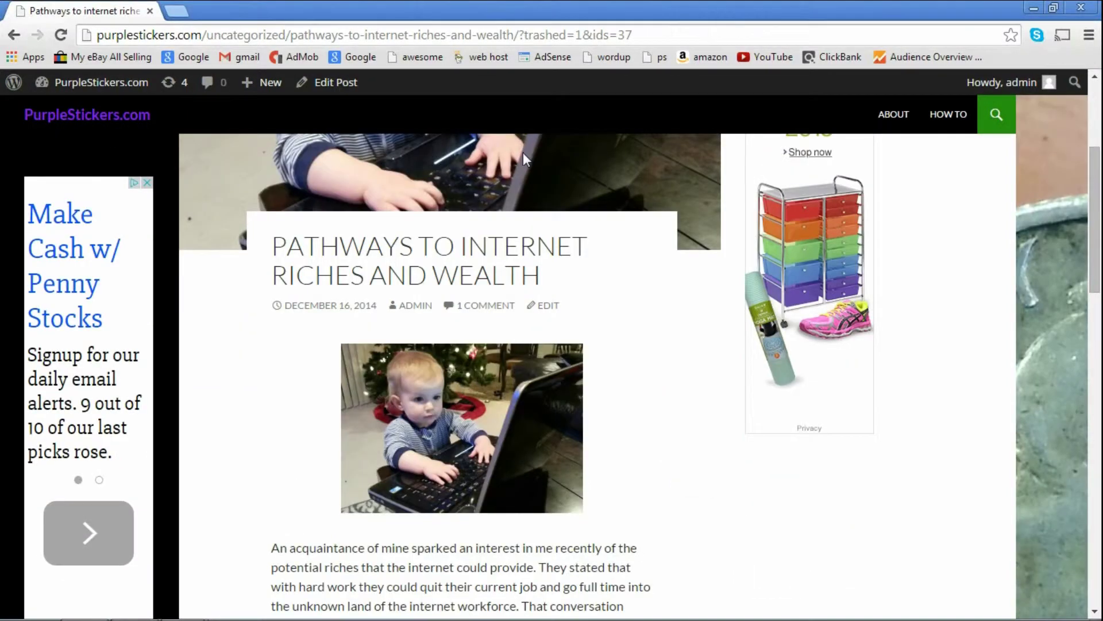
scroll(523, 153, "down", 5)
scroll(523, 153, "down", 3)
scroll(524, 159, "down", 2)
scroll(524, 168, "down", 4)
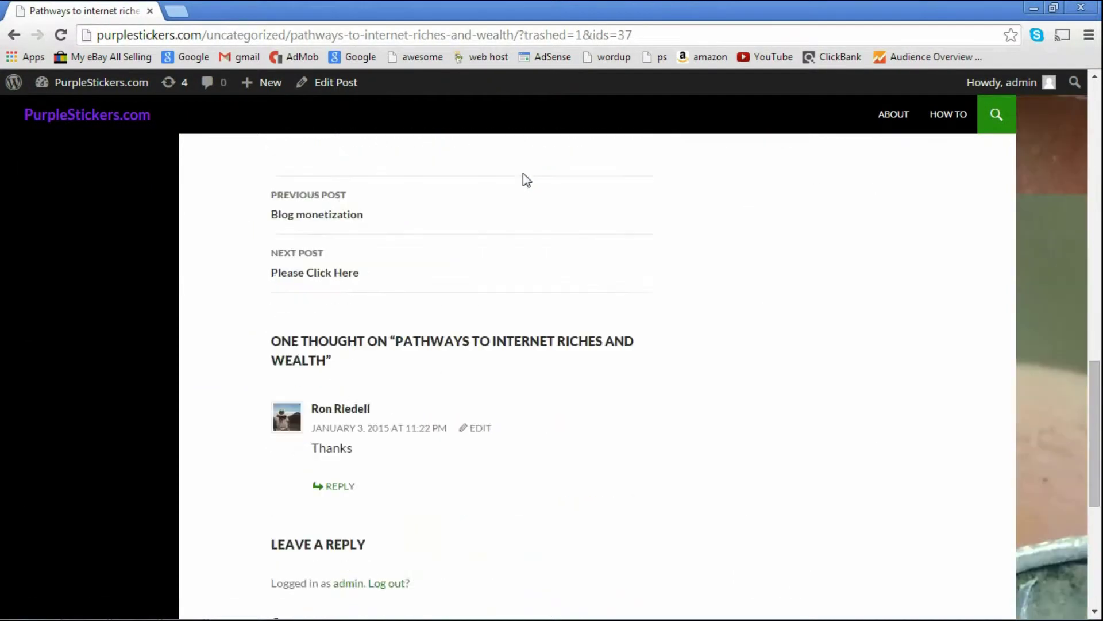
scroll(524, 173, "down", 4)
scroll(523, 173, "down", 3)
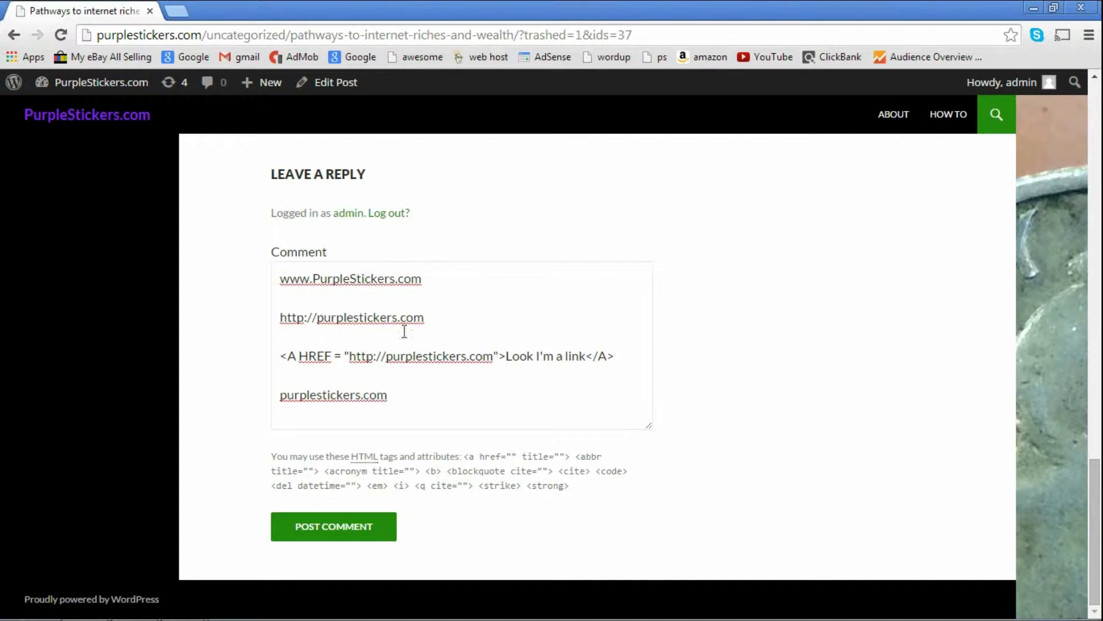
Replace the comment's bare site address with the post's full URL copied from the address bar.
right_click(474, 35)
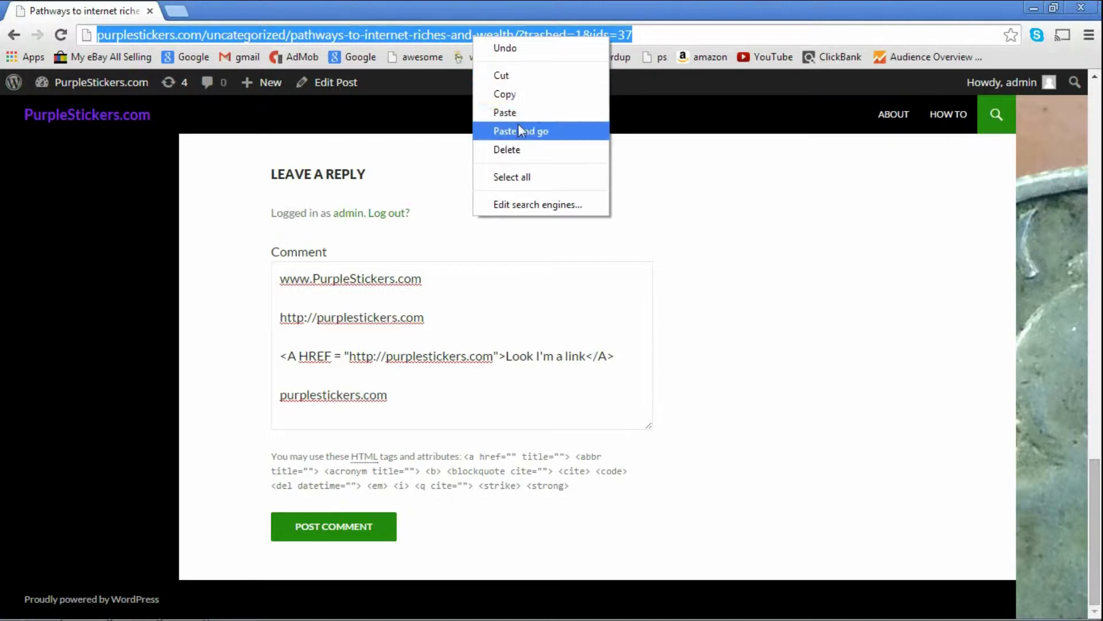
left_click(519, 98)
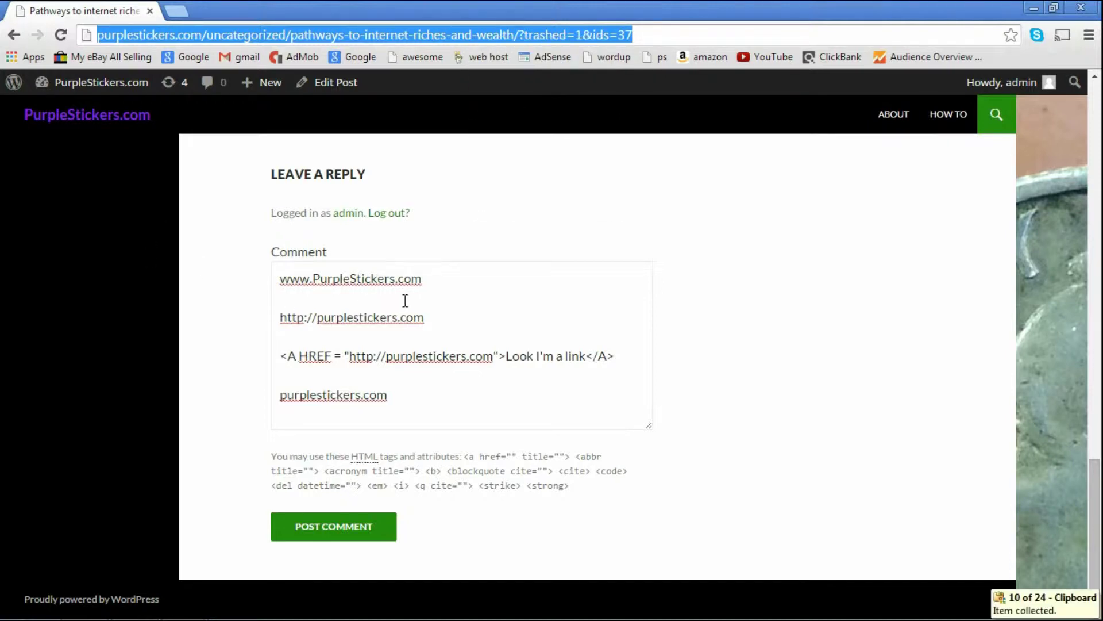
left_click_drag(424, 317, 281, 317)
right_click(304, 319)
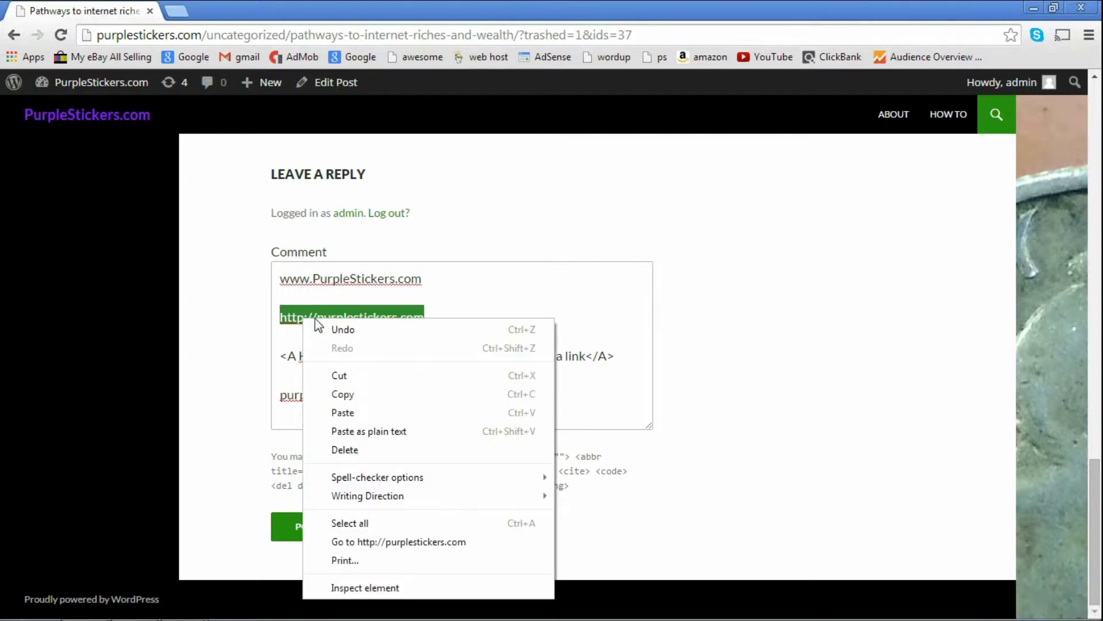
left_click(349, 413)
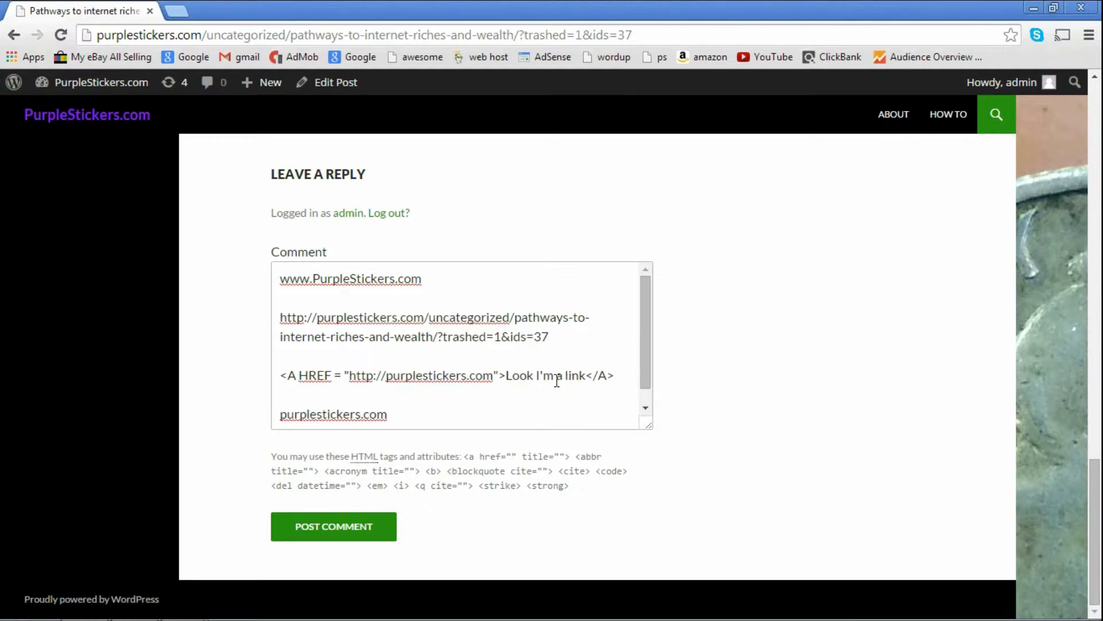
Post the comment, then follow its 'Look I'm a link' anchor to the homepage.
left_click(334, 526)
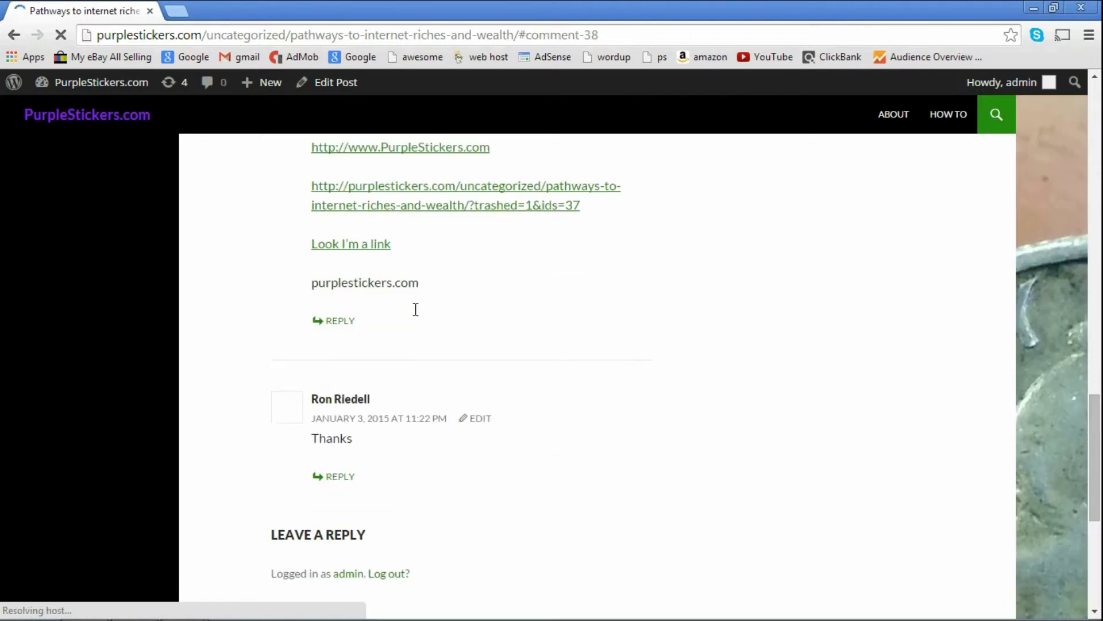
scroll(419, 315, "up", 1)
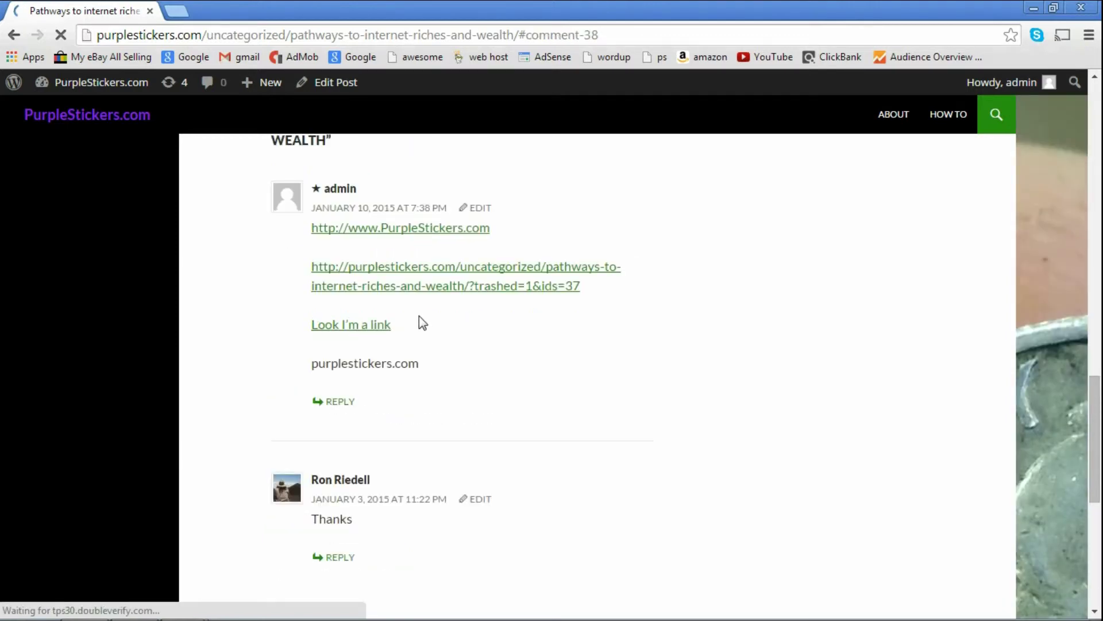
scroll(419, 316, "up", 1)
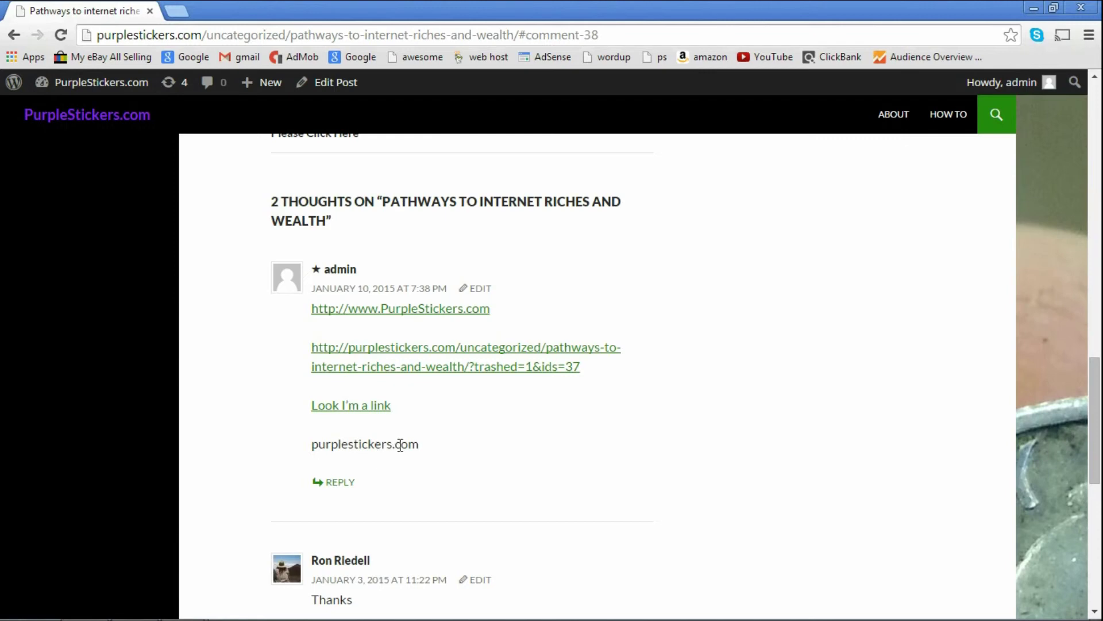
left_click(351, 409)
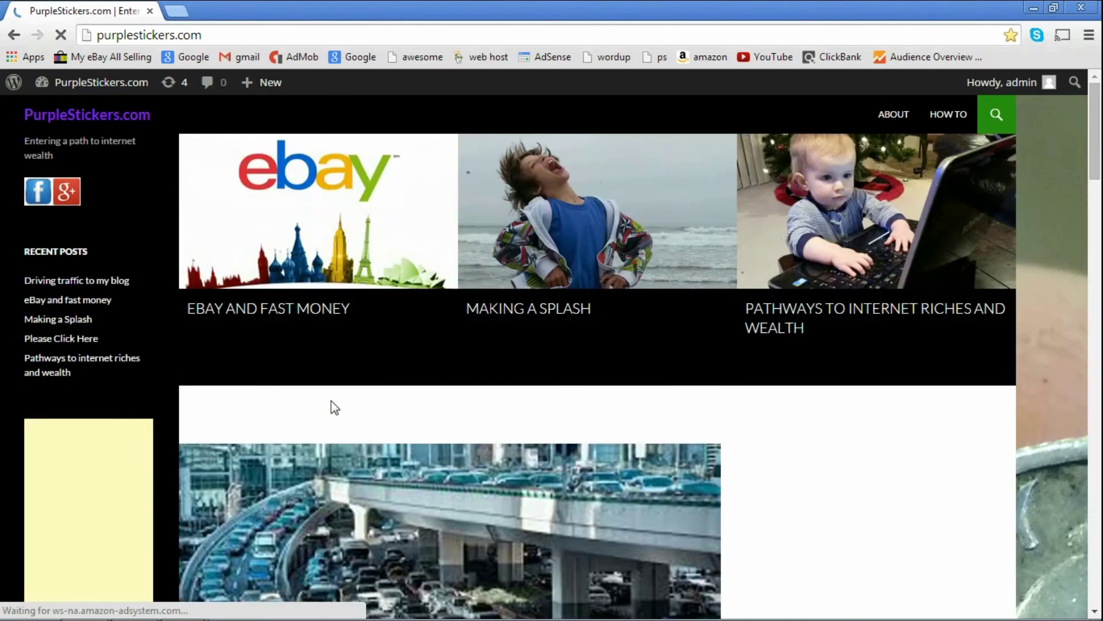